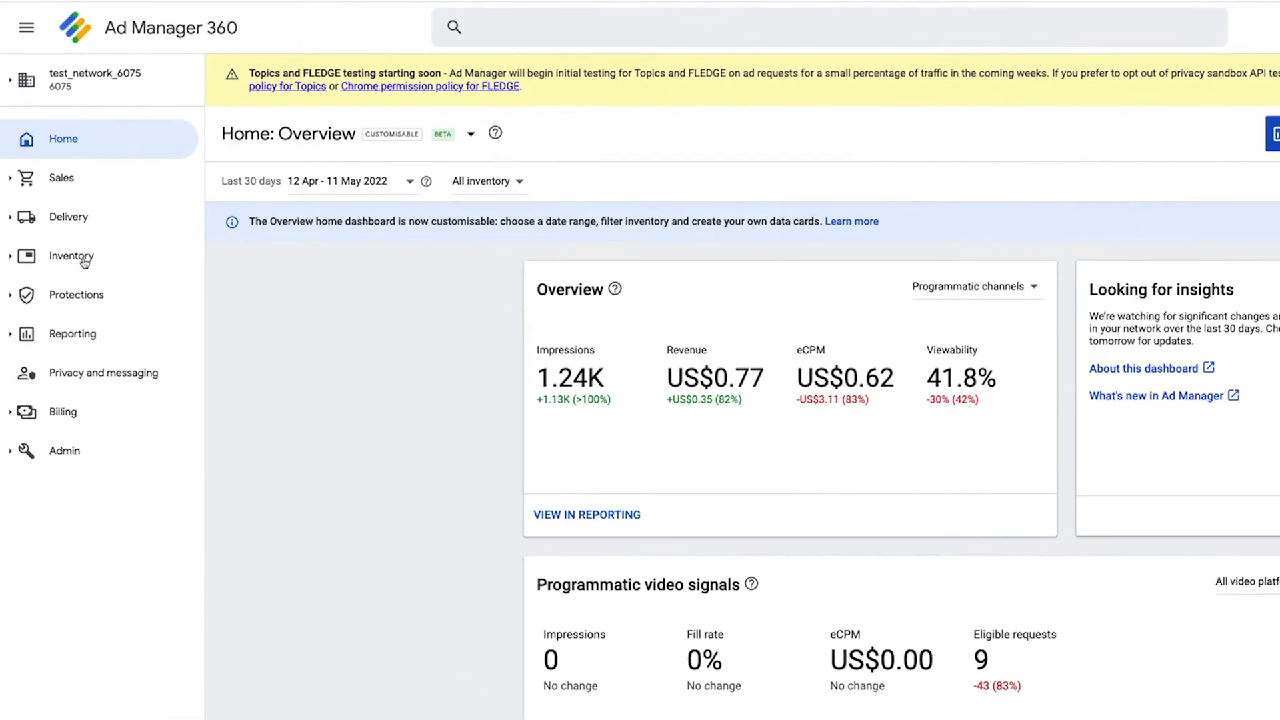
# Step: Open the yt_channel_id key under Inventory > Key-values and close its settings unchanged
pyautogui.click(83, 260)
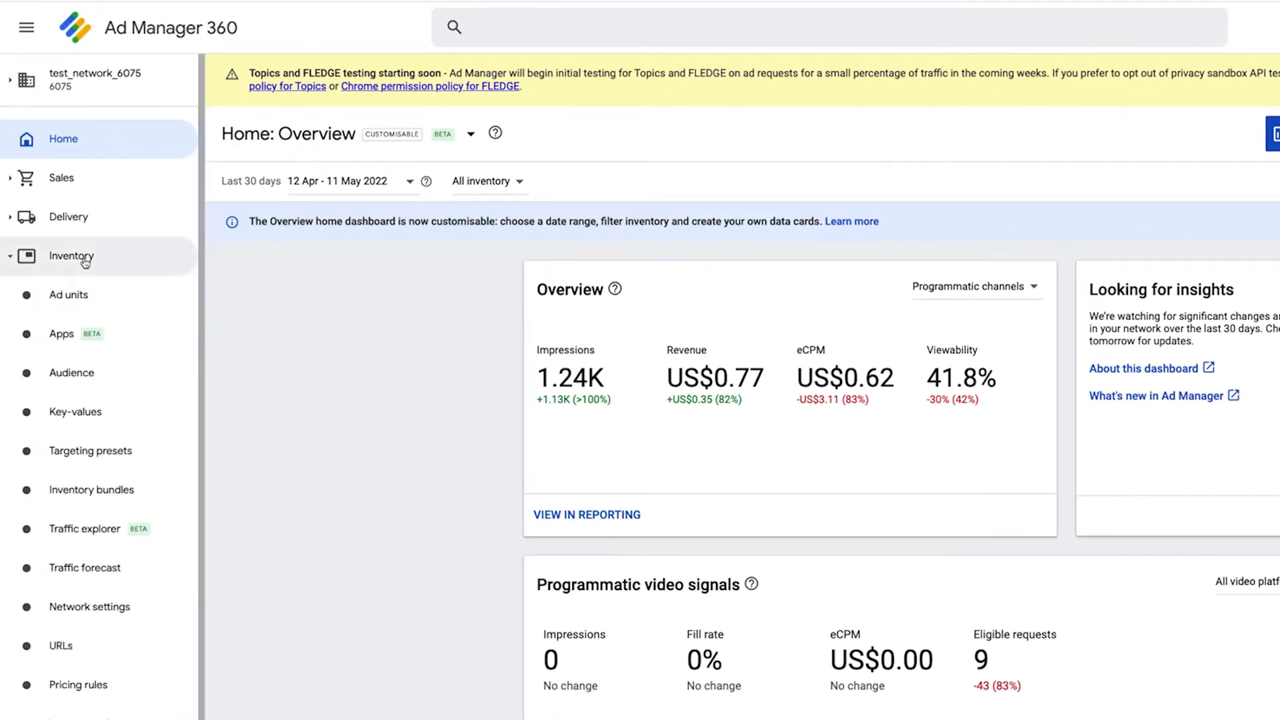
pyautogui.click(99, 412)
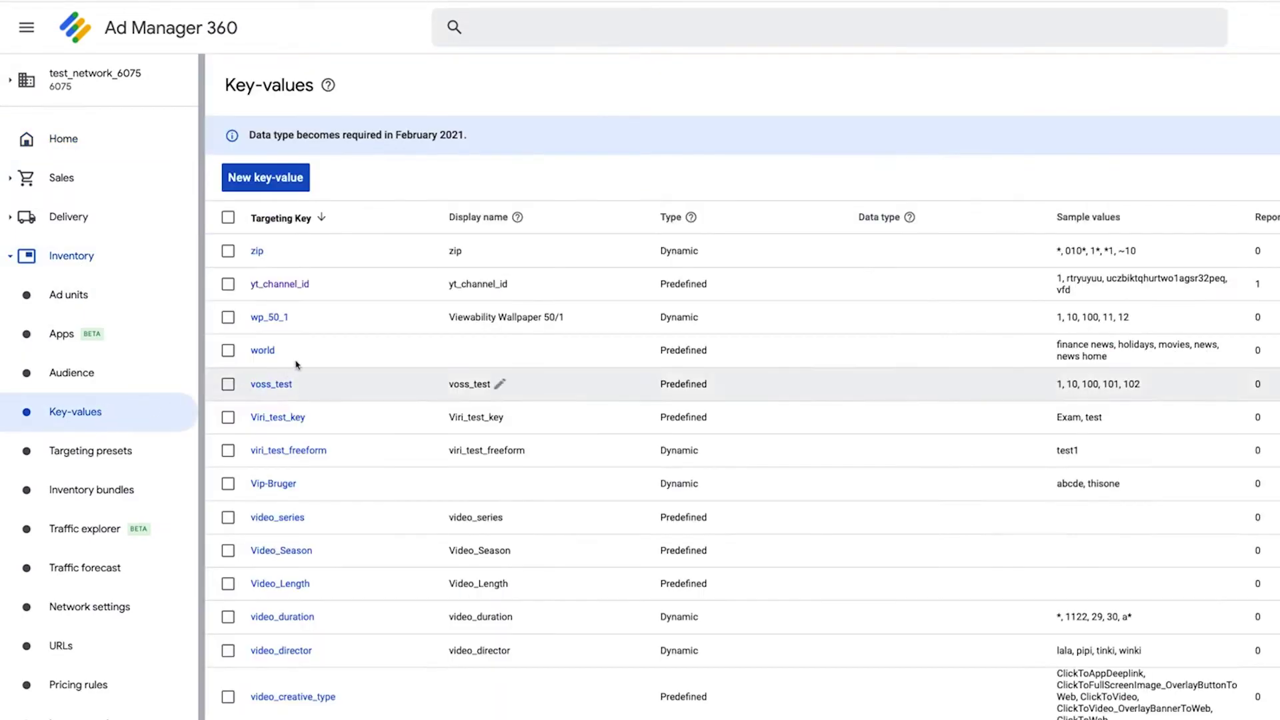
pyautogui.click(284, 285)
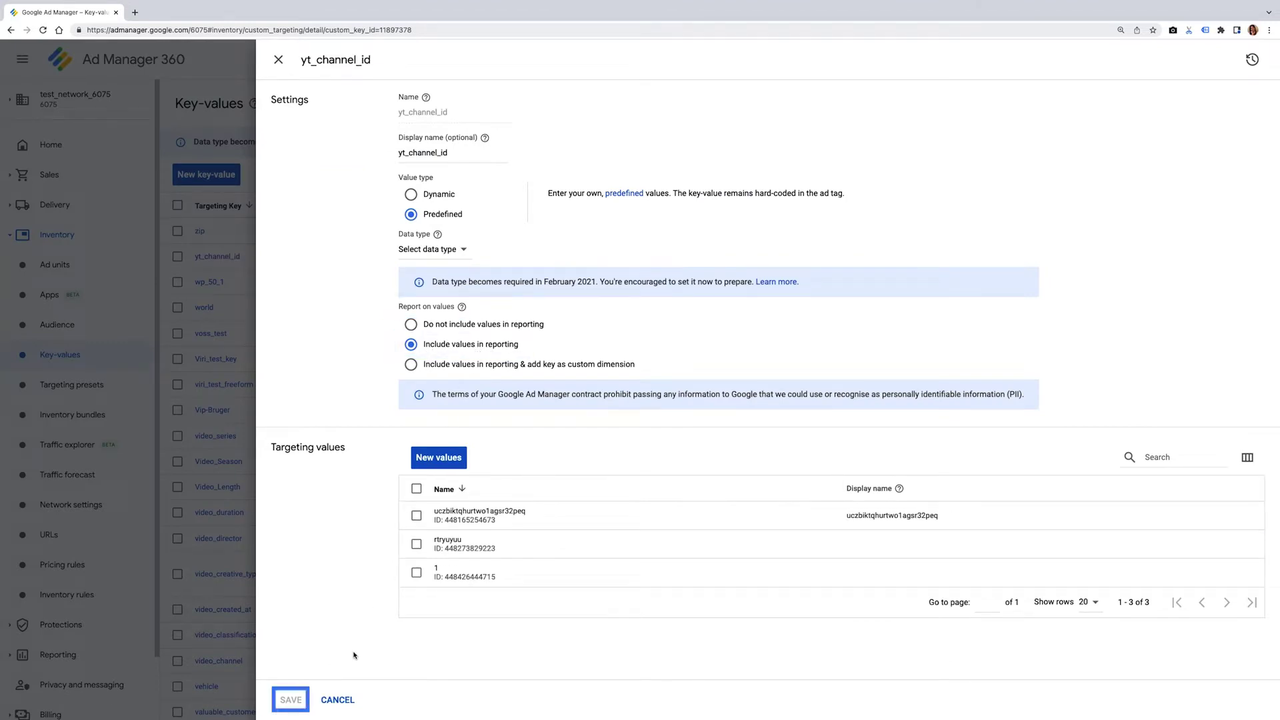
pyautogui.click(336, 697)
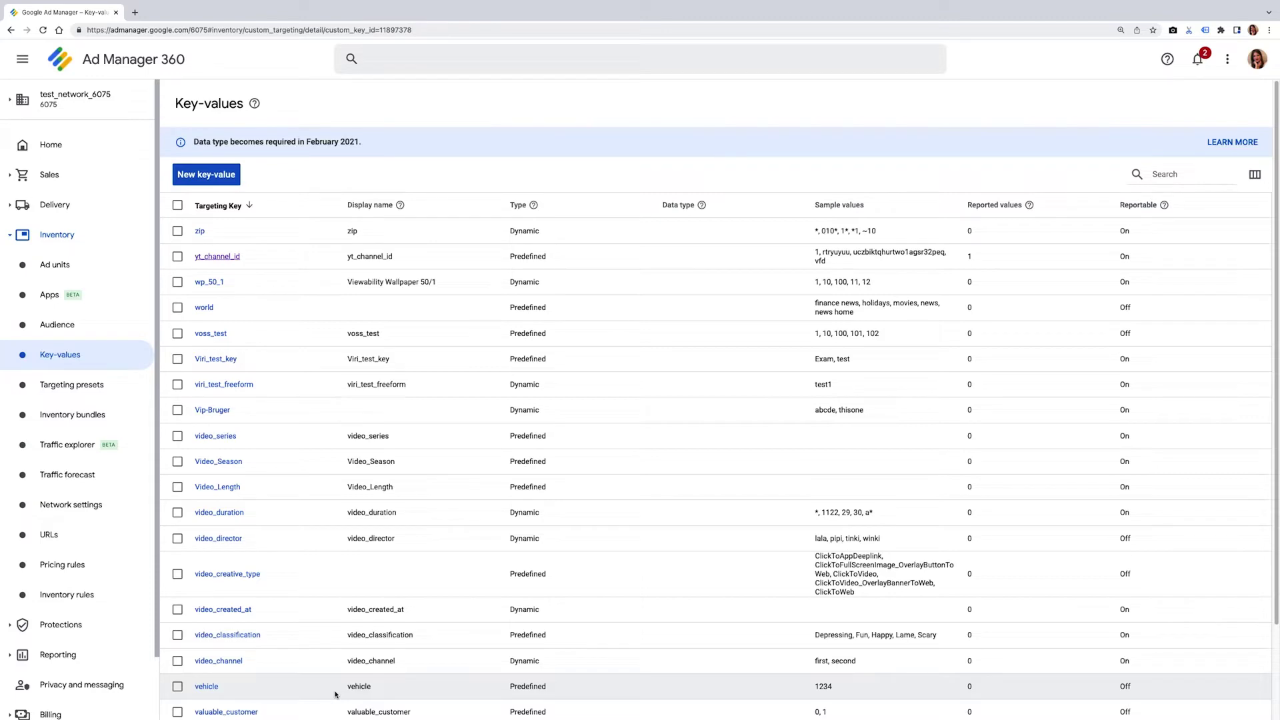
# Step: Start a new report from Reporting > Reports and name it 'Key Value Report'
pyautogui.click(113, 235)
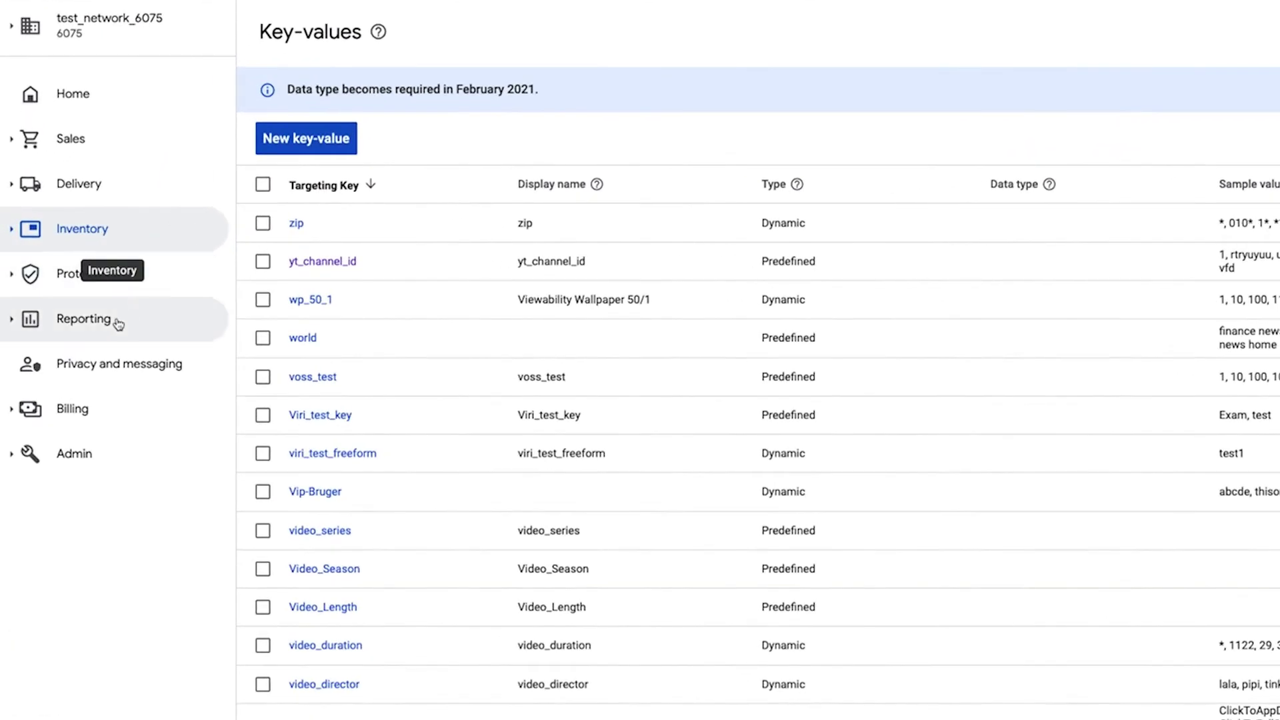
pyautogui.click(81, 298)
pyautogui.click(117, 369)
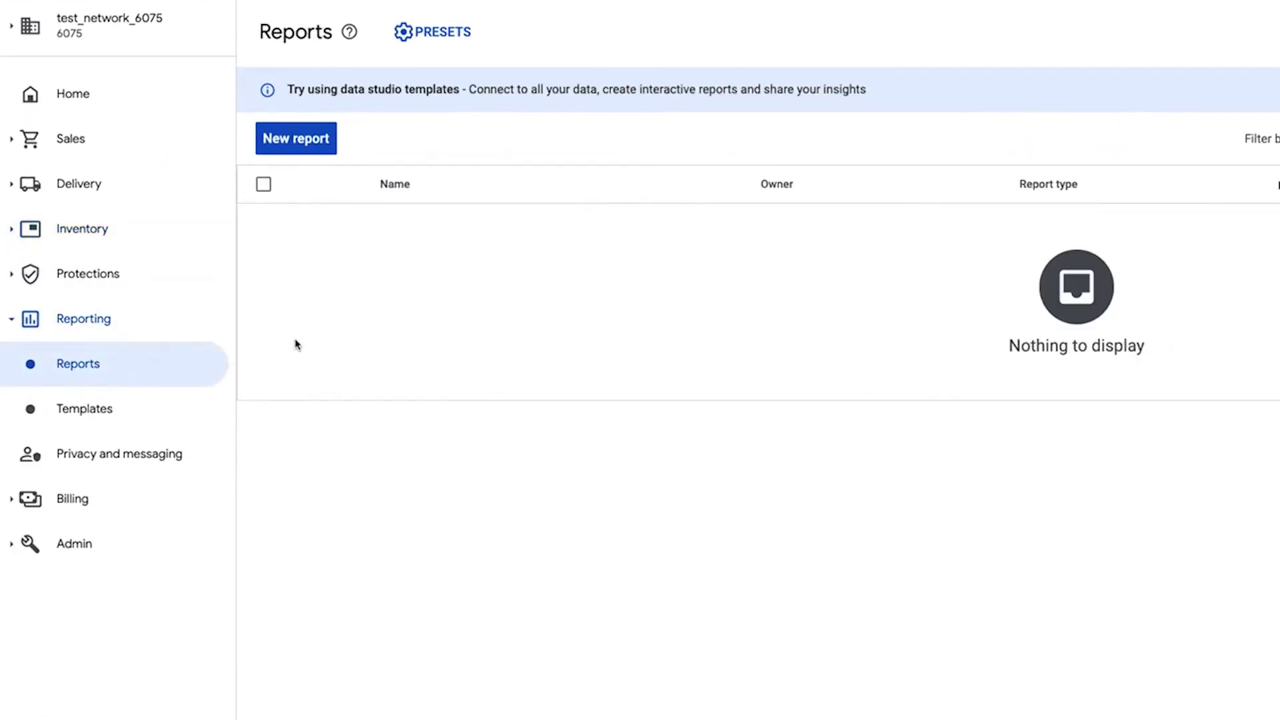
pyautogui.click(303, 140)
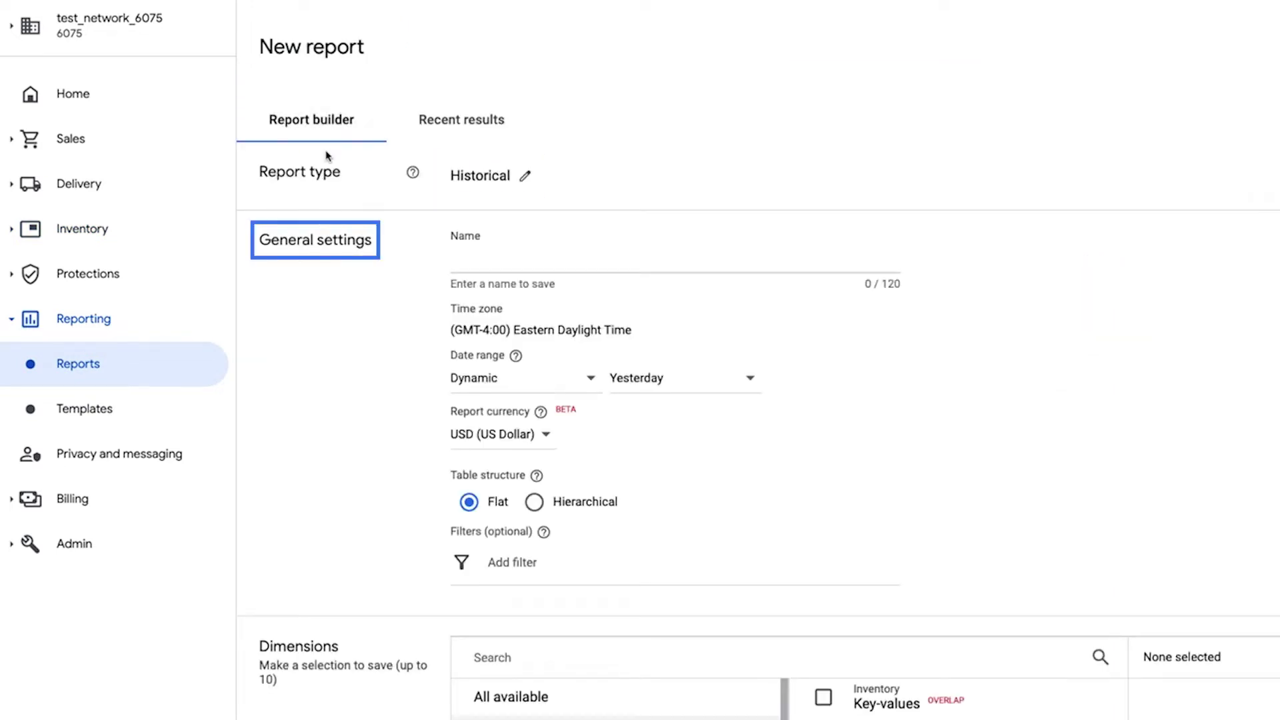
pyautogui.click(471, 257)
pyautogui.write('Ke')
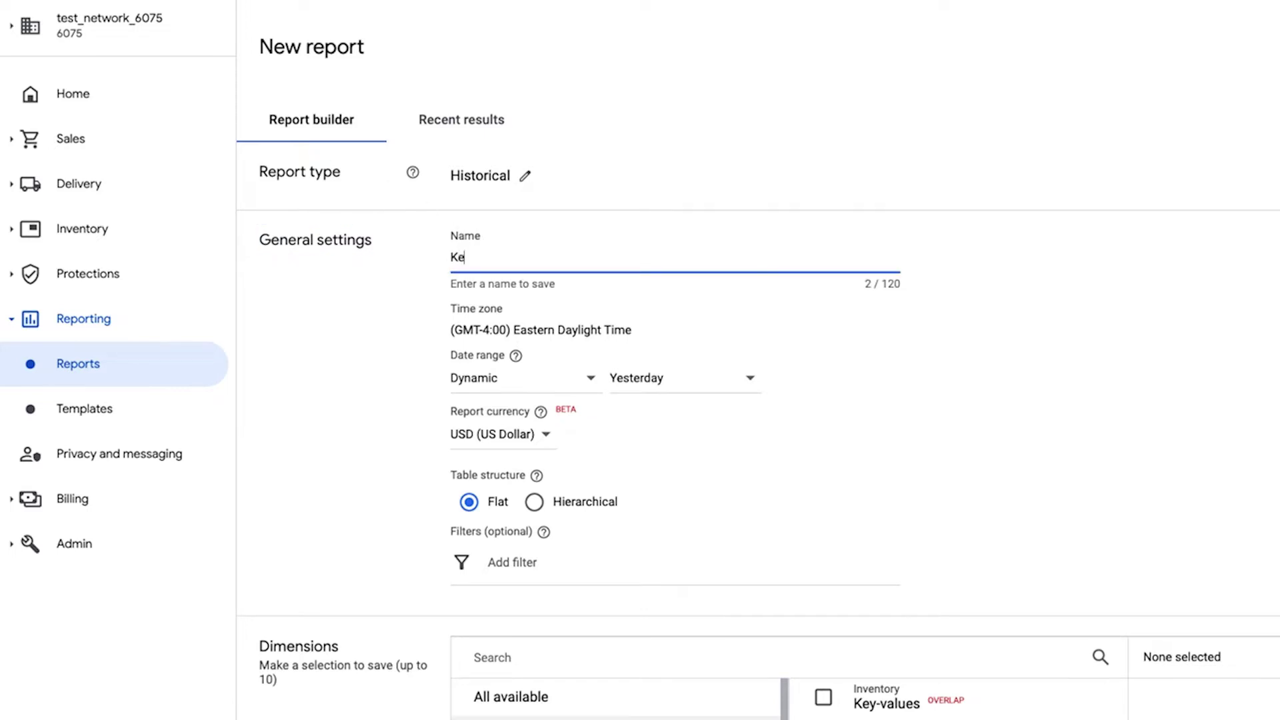
pyautogui.write('y Value Report')
pyautogui.scroll(-2, 565, 416)
# Step: Add Key-values from the Inventory dimensions and show the All metrics list
pyautogui.scroll(-2, 566, 416)
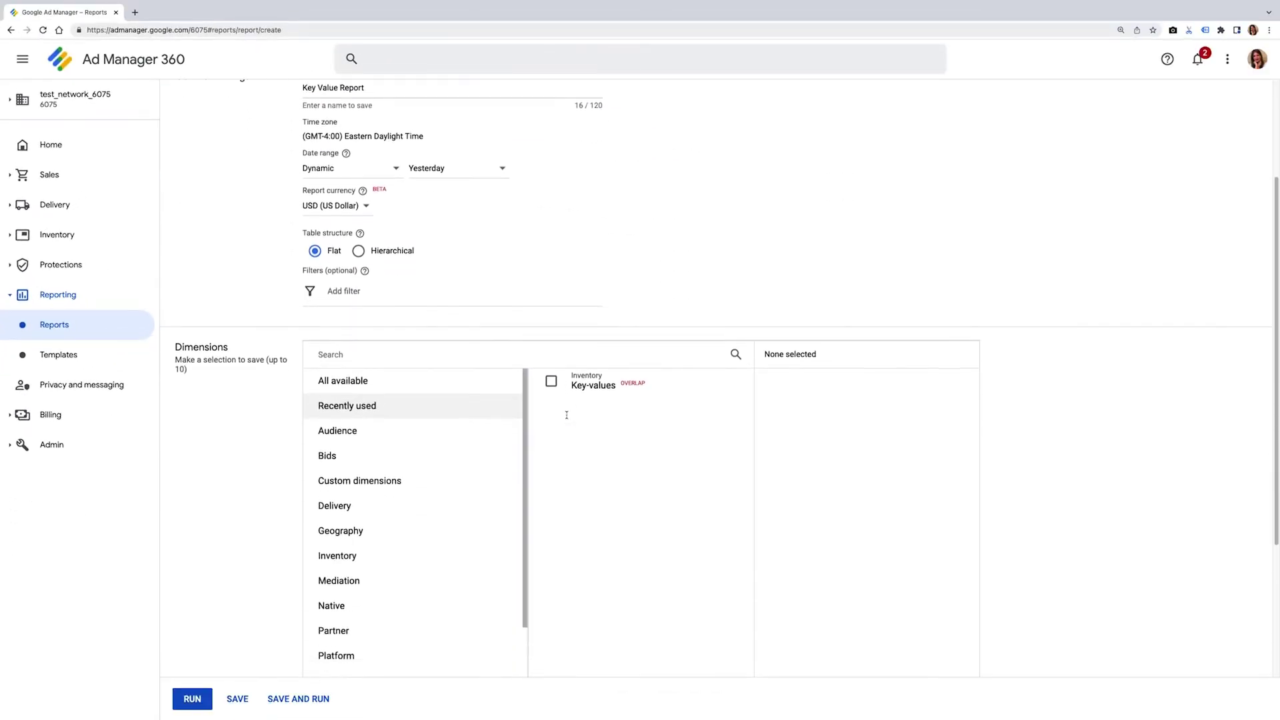
pyautogui.scroll(-2, 374, 513)
pyautogui.scroll(-2, 242, 488)
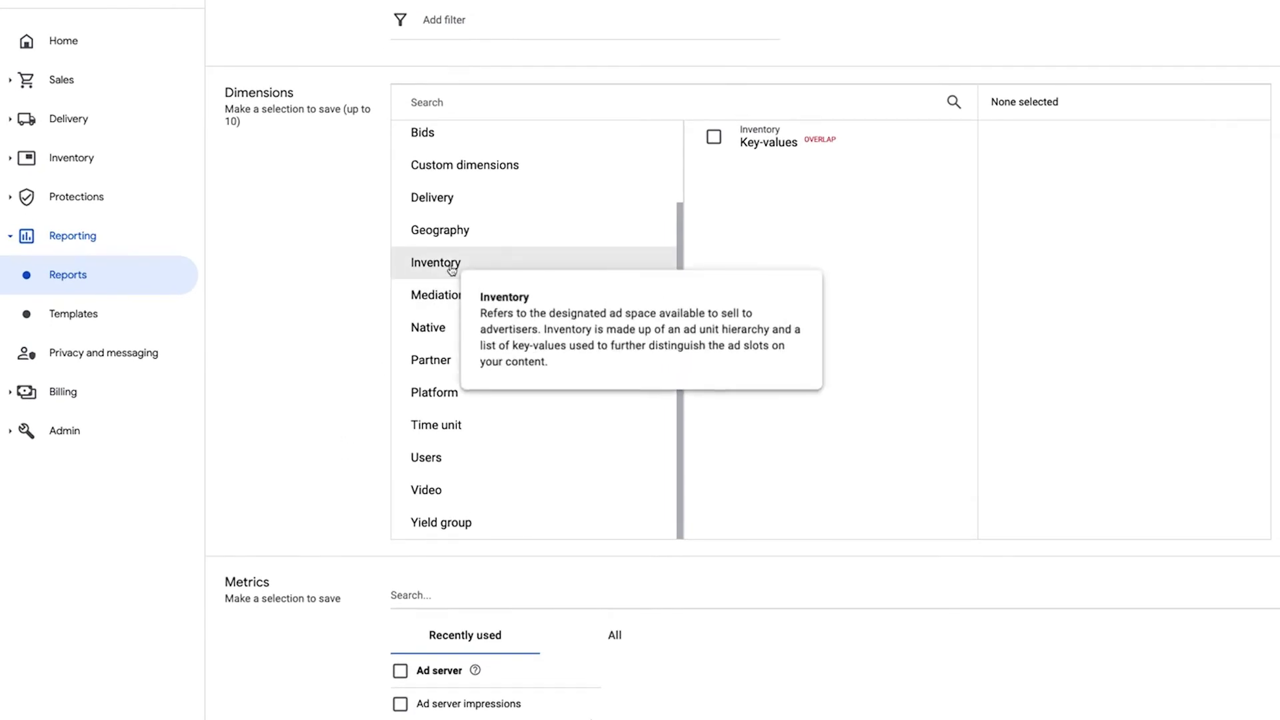
pyautogui.click(451, 269)
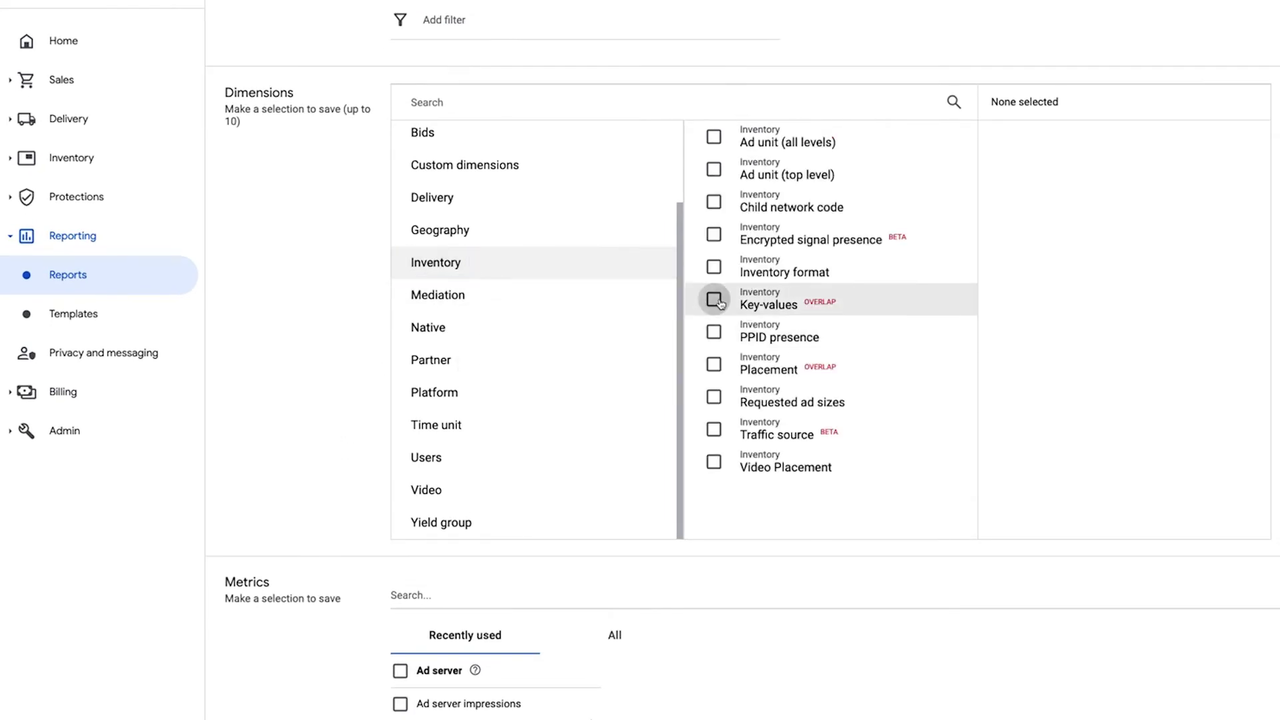
pyautogui.click(748, 311)
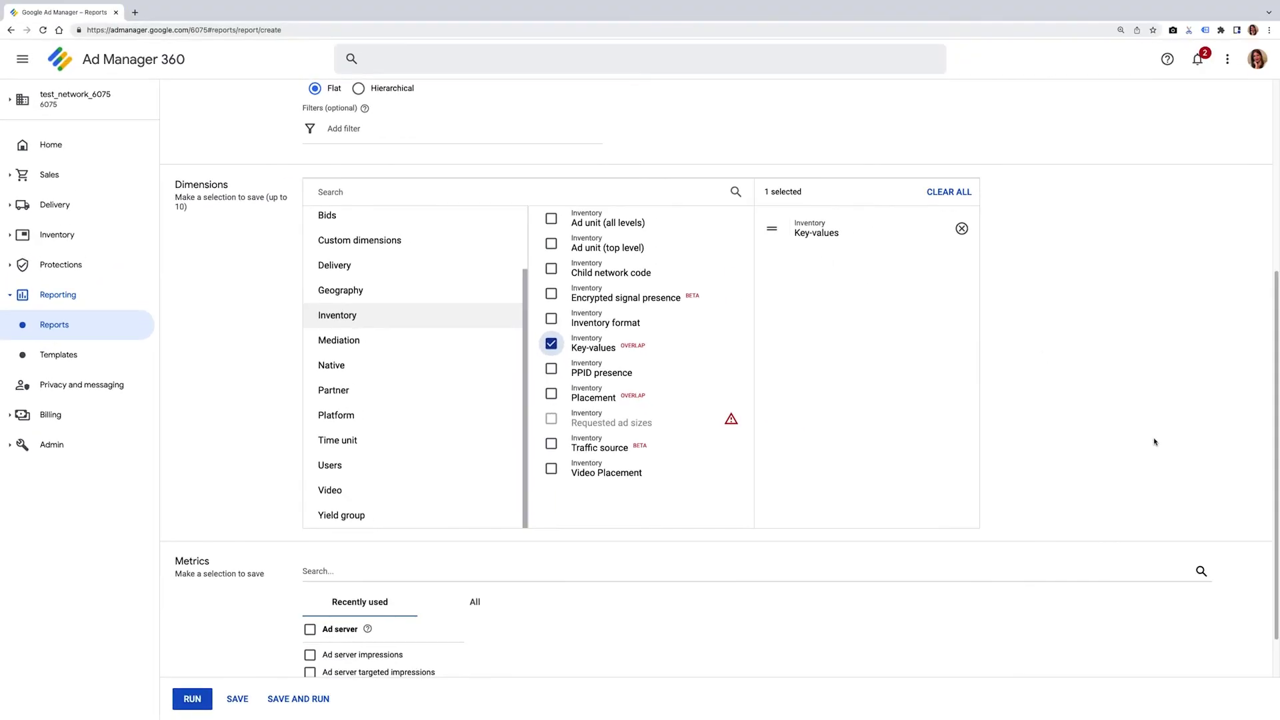
pyautogui.scroll(-2, 1154, 442)
pyautogui.click(475, 475)
# Step: Select Ad server impressions and Ad server targeted impressions as the report metrics
pyautogui.scroll(-5, 476, 479)
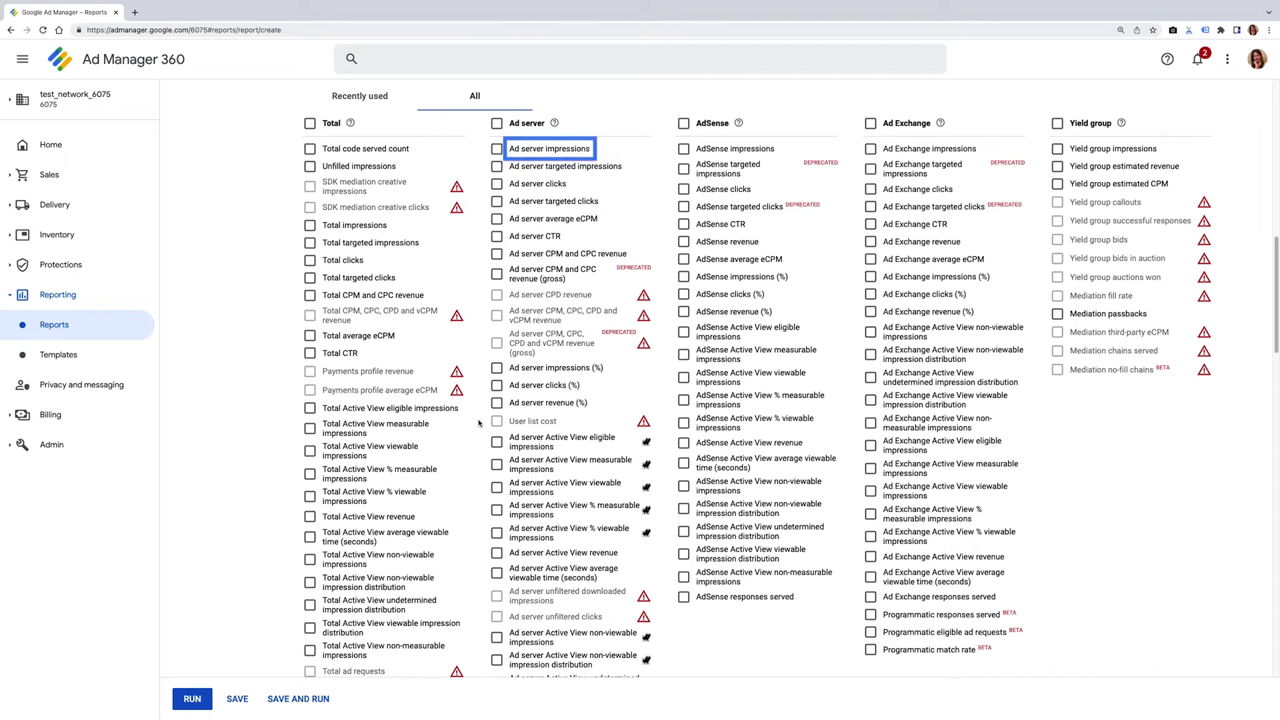
pyautogui.click(497, 150)
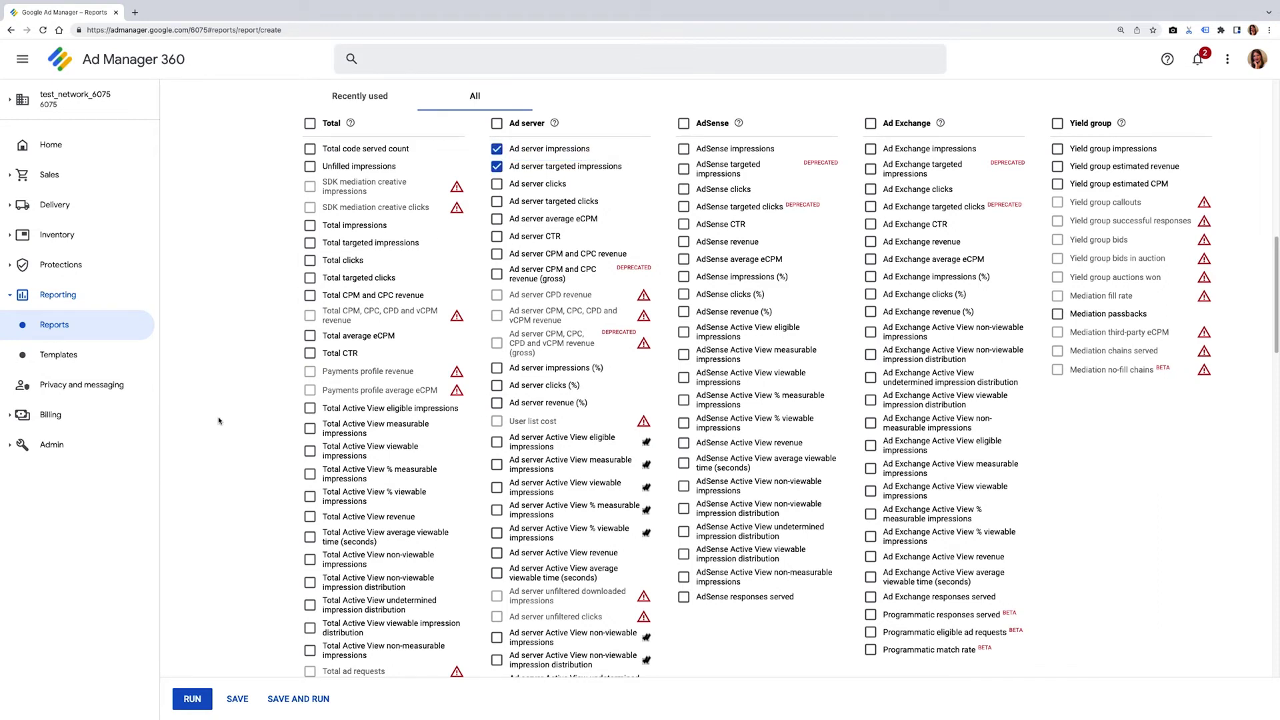
pyautogui.scroll(-10, 219, 421)
pyautogui.scroll(-10, 219, 421)
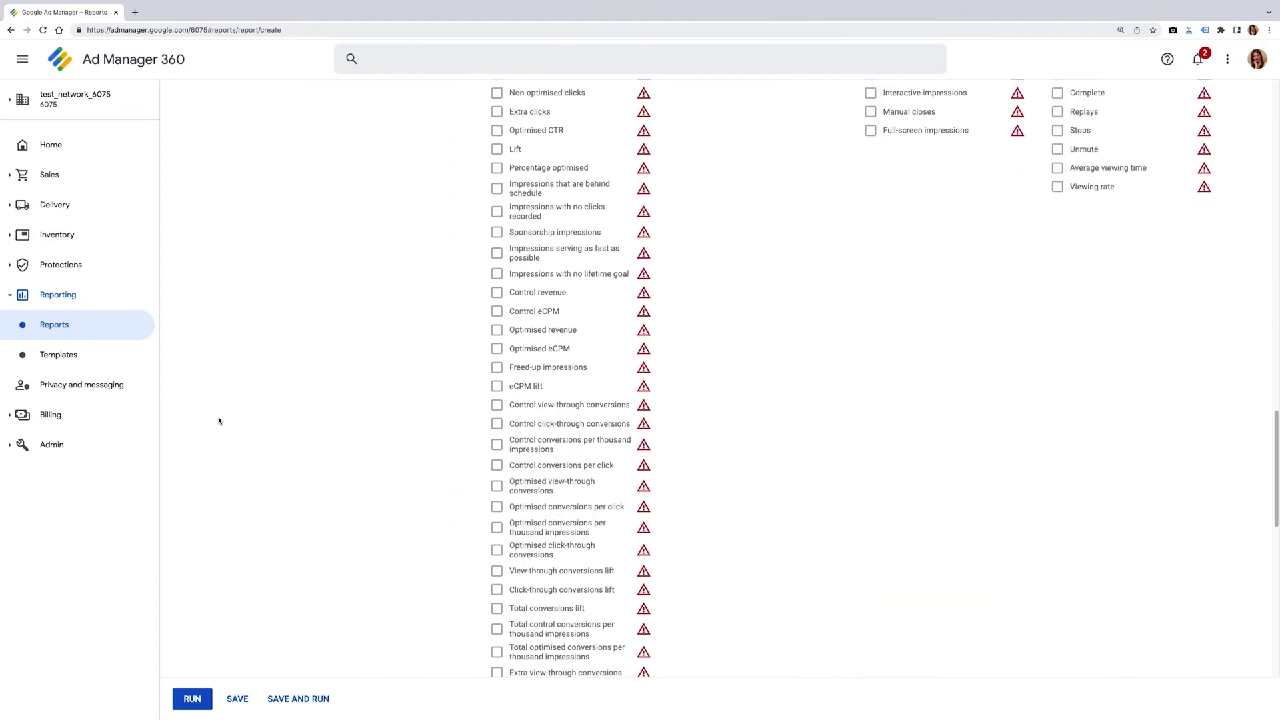
pyautogui.scroll(-10, 218, 421)
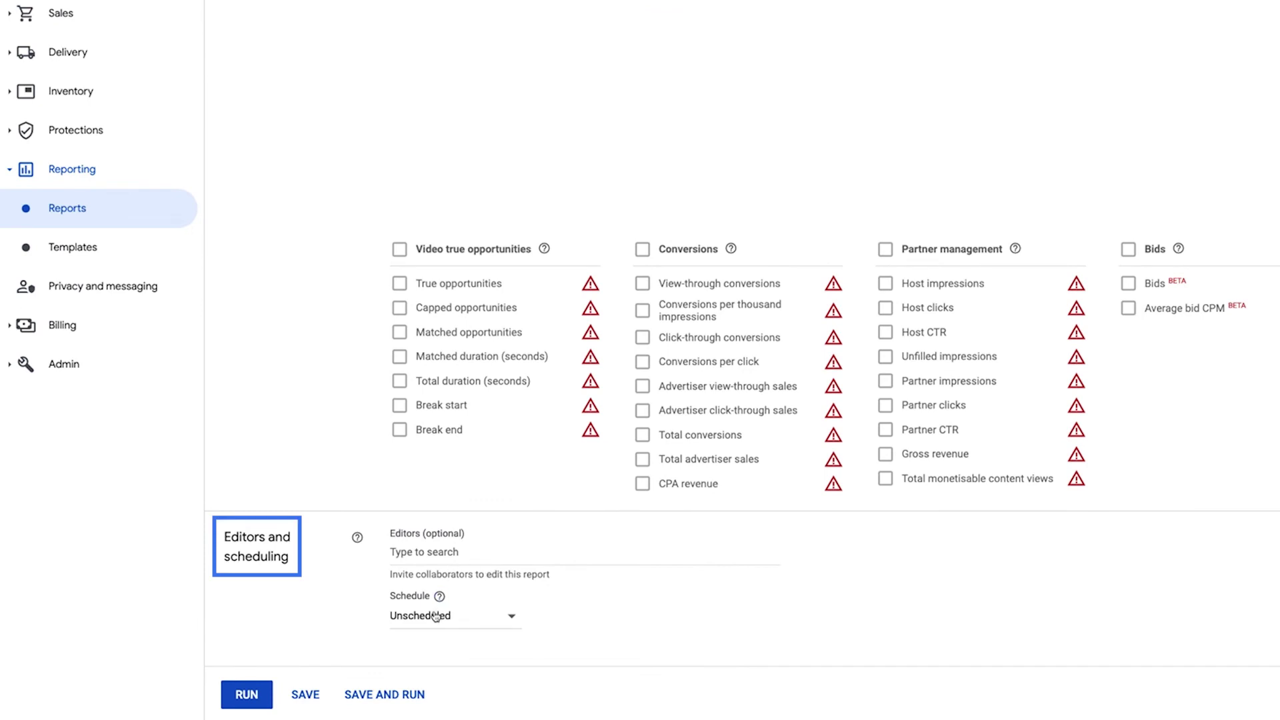
# Step: Leave the Key Value Report schedule as Unscheduled and run it
pyautogui.click(437, 618)
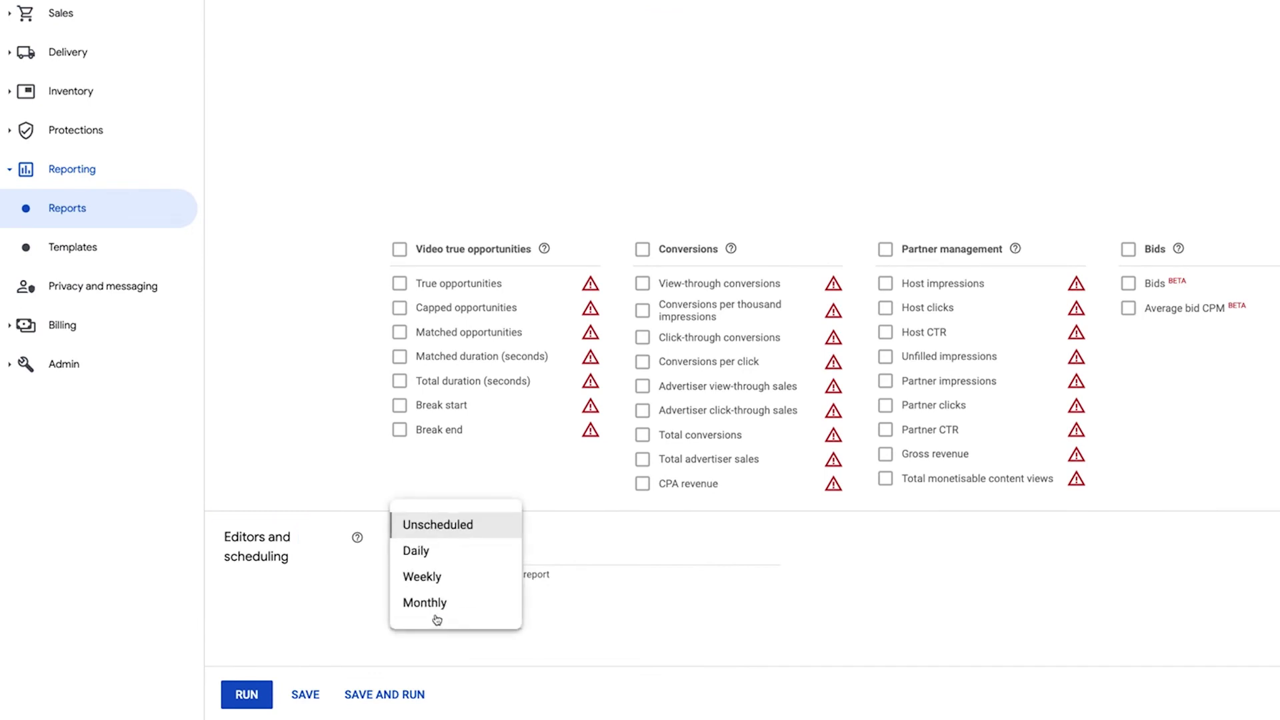
pyautogui.click(297, 622)
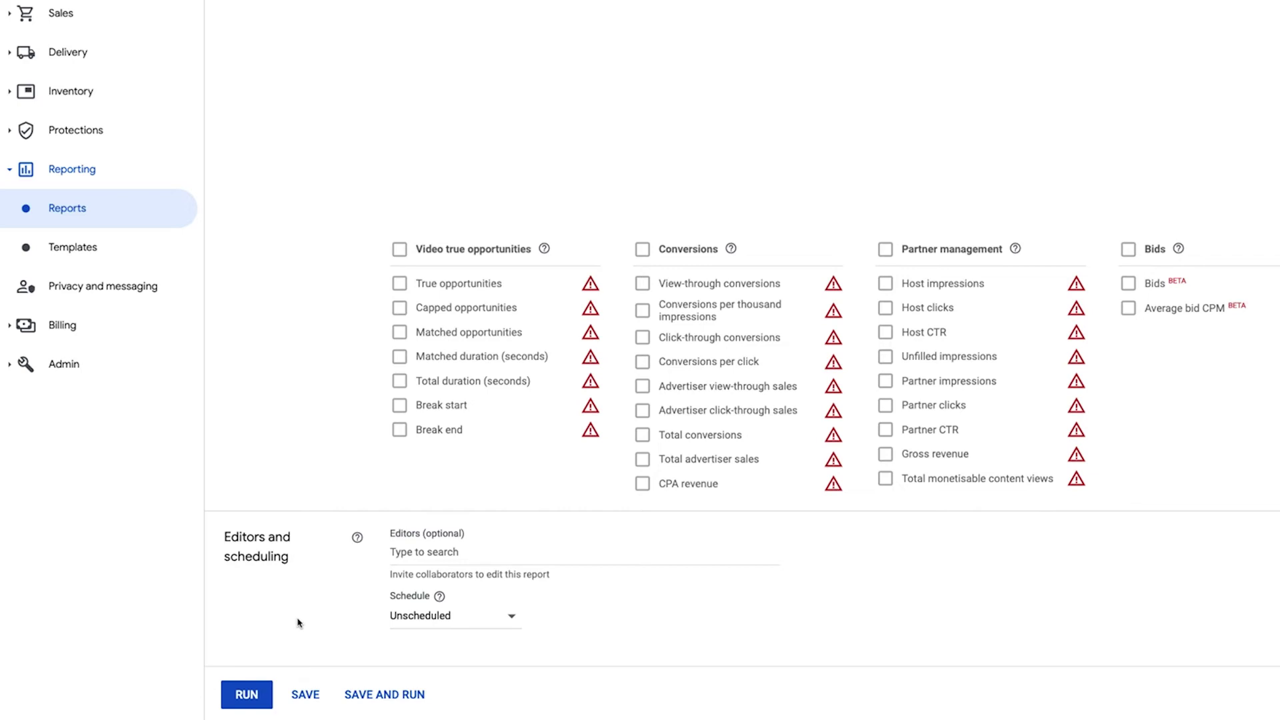
pyautogui.click(244, 703)
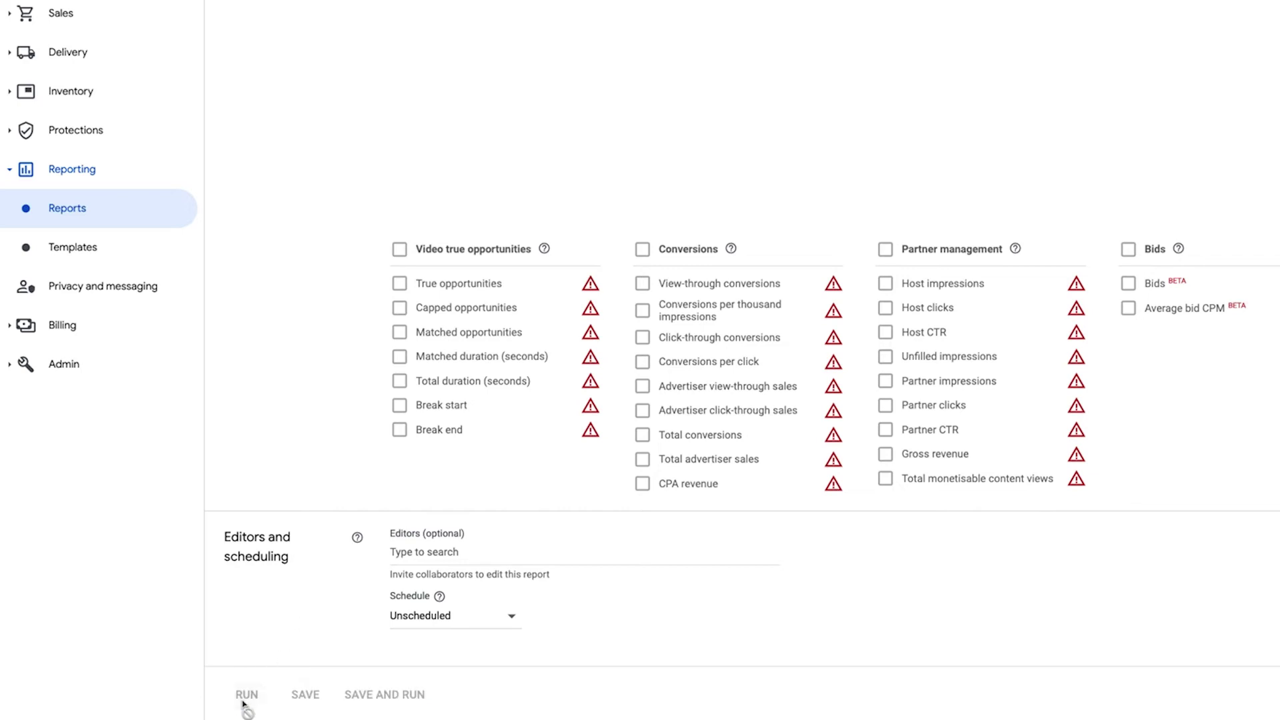